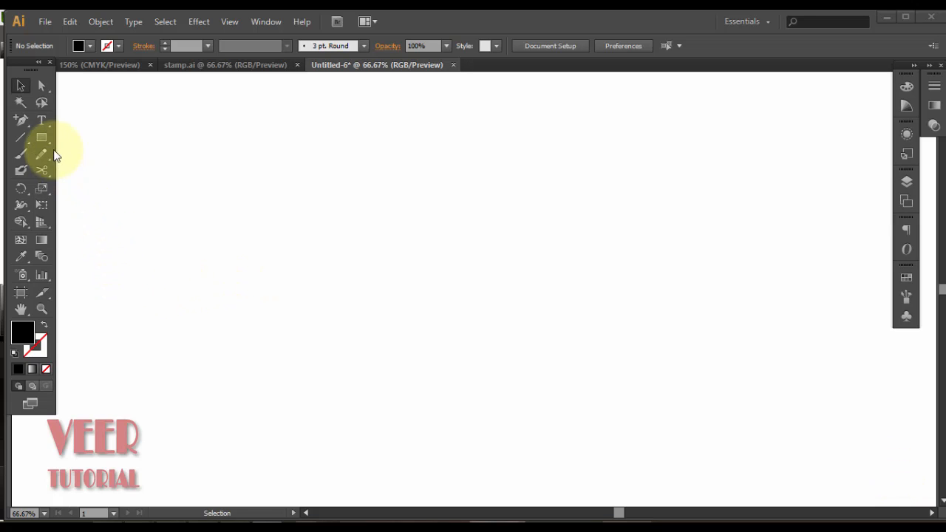
# Draw a black rectangle about 569 by 456 px and move it toward the upper left of the artboard
pyautogui.moveTo(42, 138); pyautogui.dragTo(116, 136)
pyautogui.moveTo(305, 213); pyautogui.dragTo(568, 420)
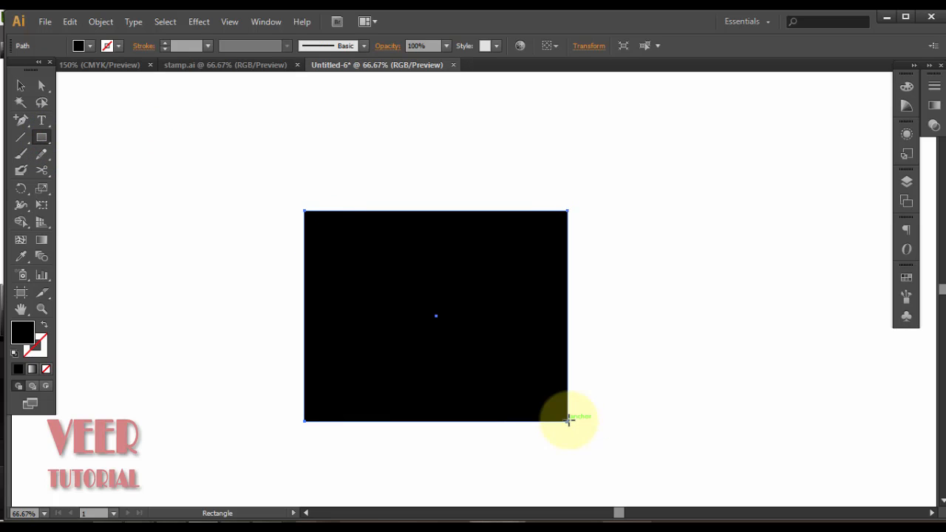
pyautogui.click(20, 86)
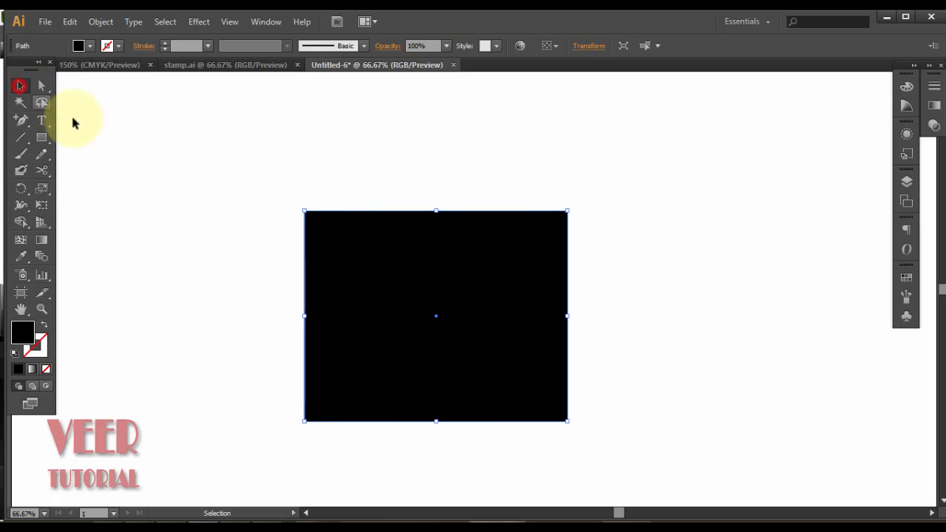
pyautogui.moveTo(378, 258); pyautogui.dragTo(202, 240)
pyautogui.click(374, 158)
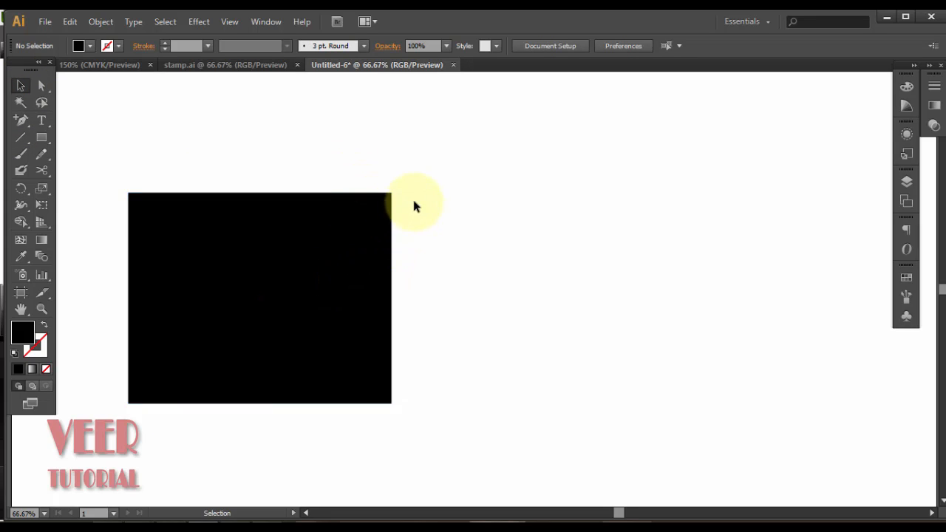
# Set alignment to the artboard and centre the black rectangle on it horizontally and vertically
pyautogui.moveTo(427, 187); pyautogui.dragTo(316, 337)
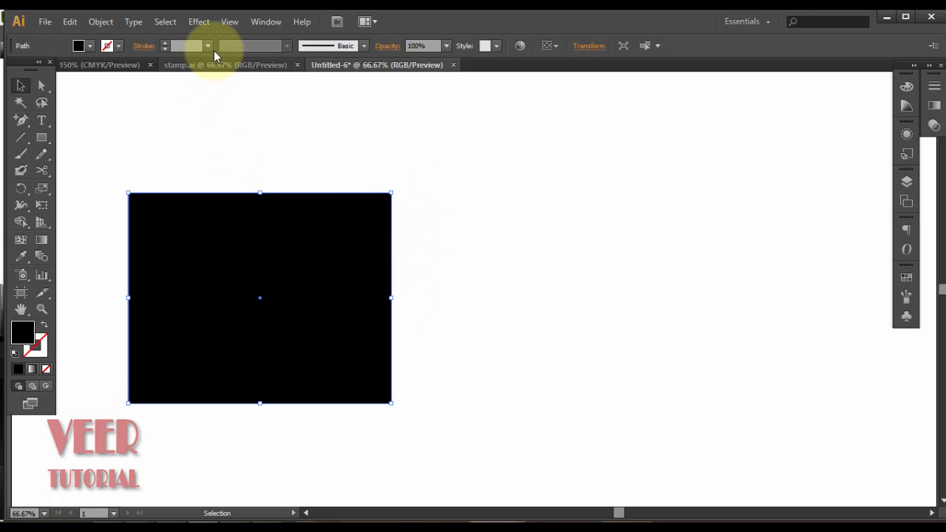
pyautogui.click(261, 21)
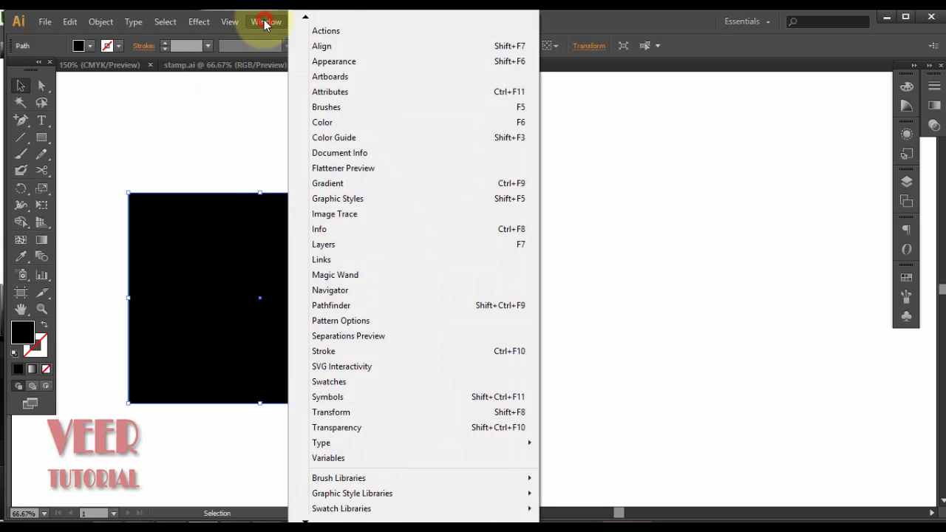
pyautogui.click(386, 45)
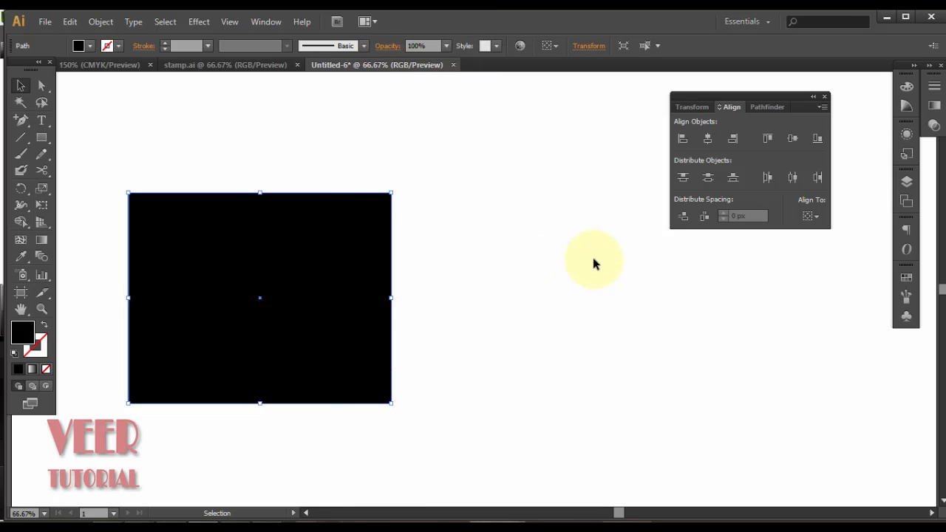
pyautogui.click(811, 216)
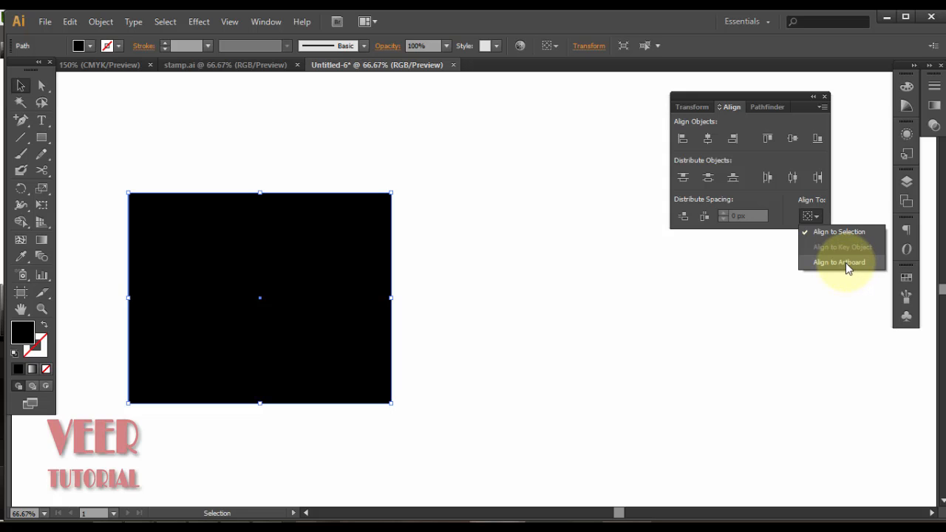
pyautogui.click(848, 264)
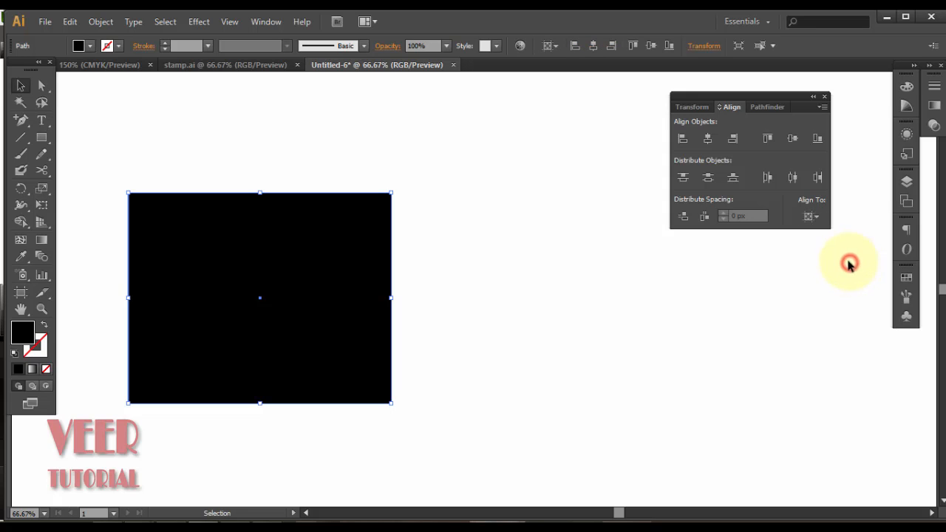
pyautogui.click(593, 46)
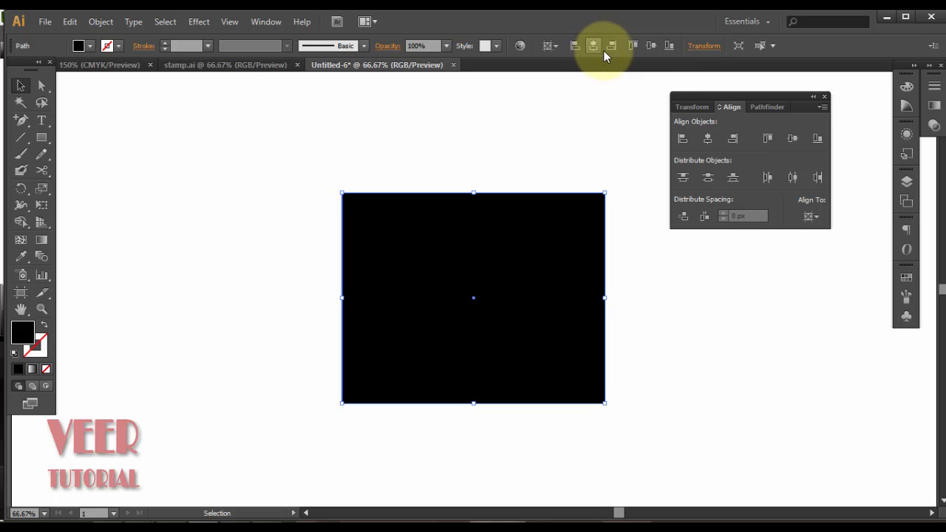
pyautogui.click(654, 45)
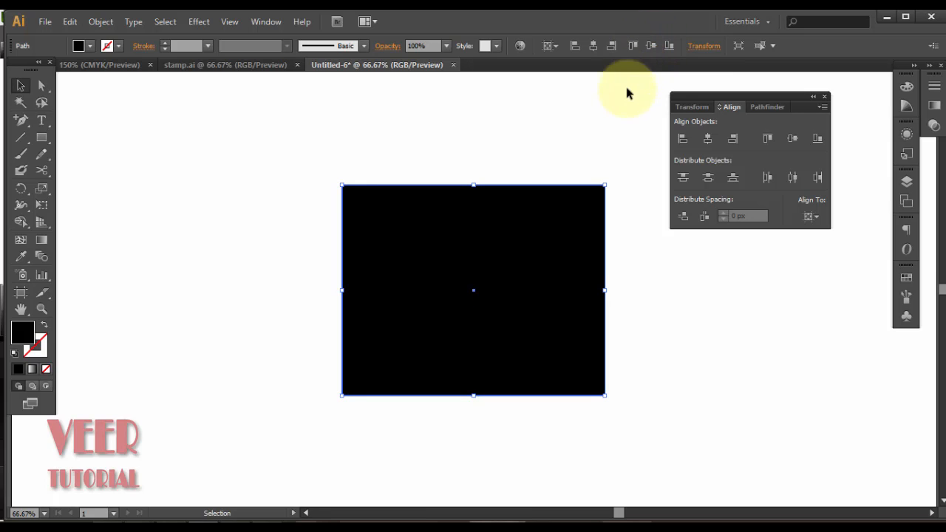
pyautogui.click(628, 131)
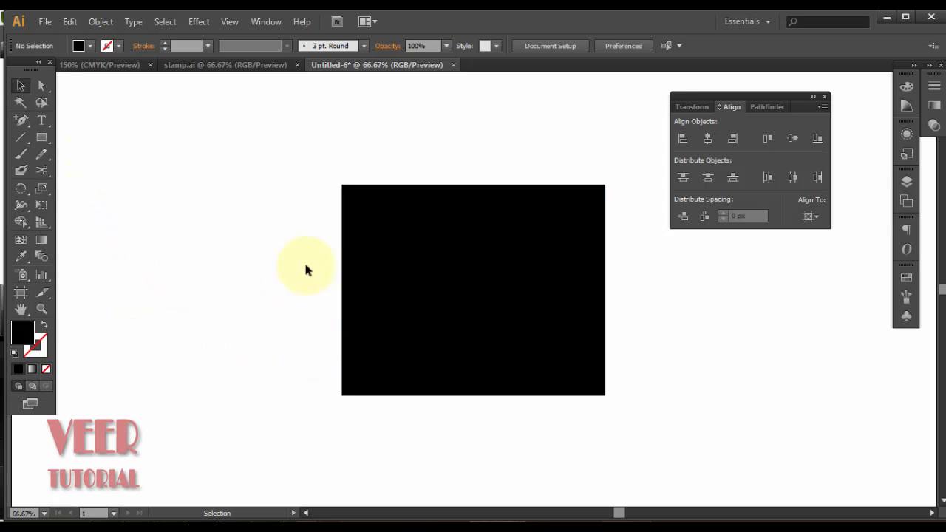
# Place the dance image from the misc folder into the document as a linked file
pyautogui.click(45, 21)
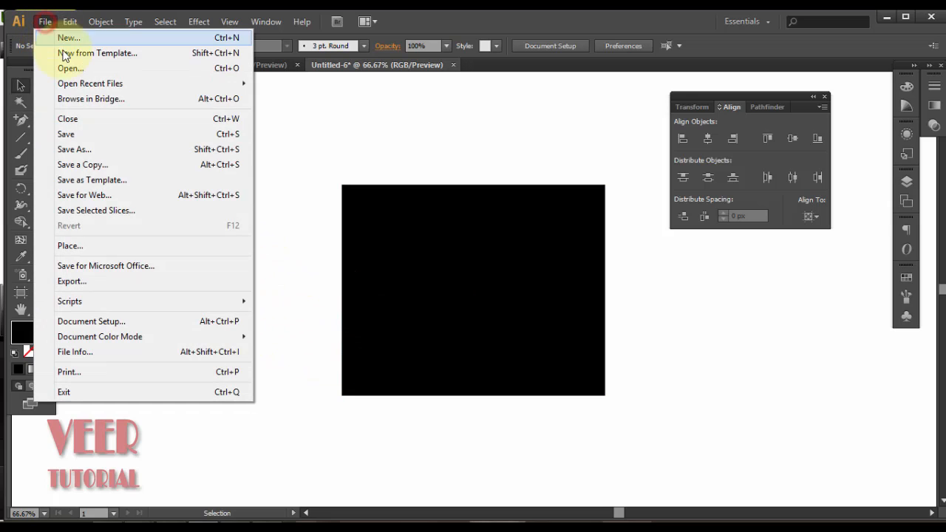
pyautogui.click(162, 247)
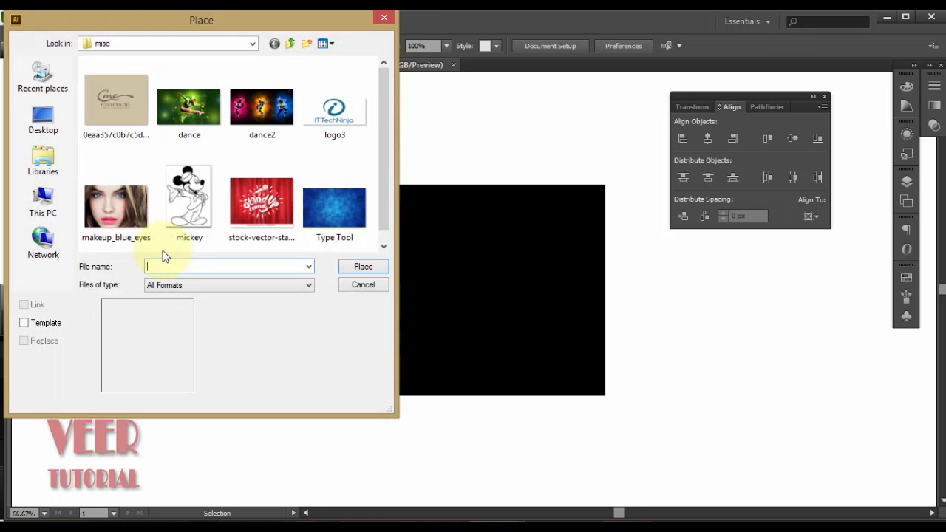
pyautogui.click(189, 111)
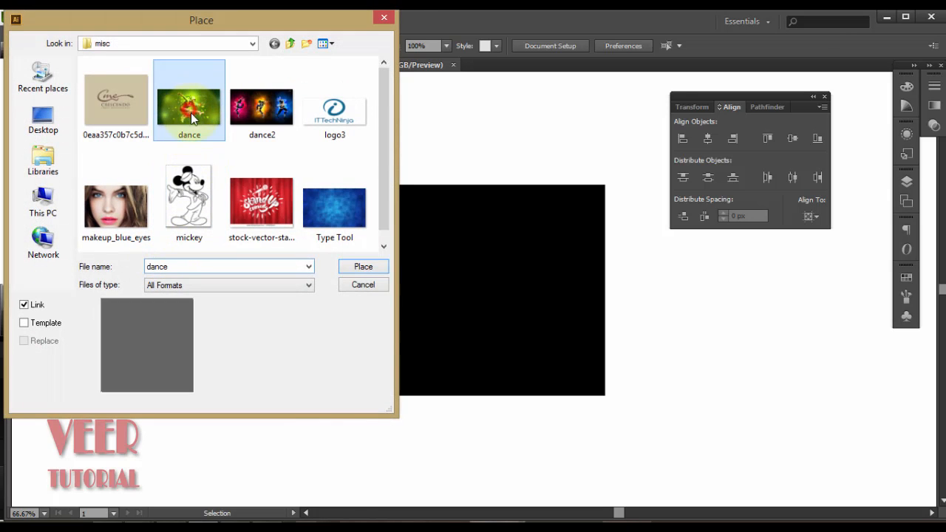
pyautogui.click(364, 268)
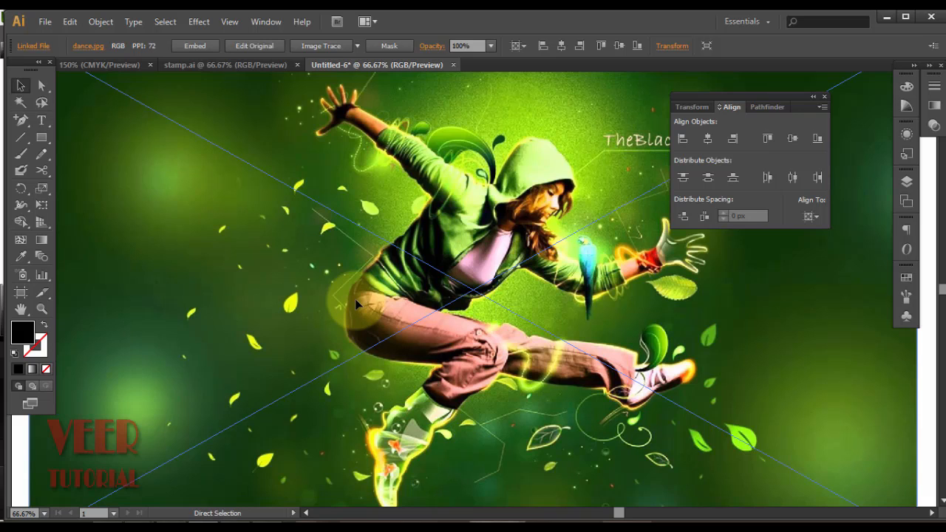
pyautogui.hotkey('ctrl', '-')
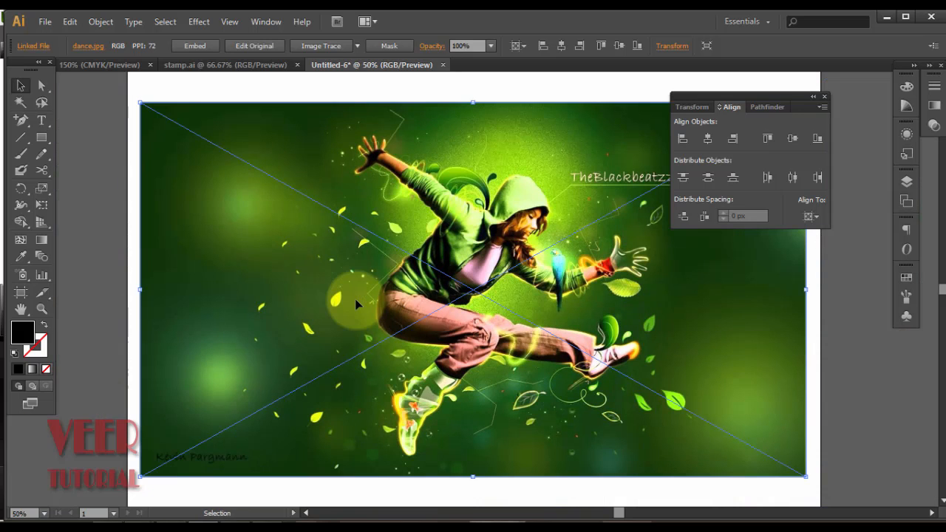
# Try to make a clipping mask from the placed dance image and the rectangle beneath it
pyautogui.click(242, 91)
pyautogui.moveTo(242, 92); pyautogui.dragTo(573, 366)
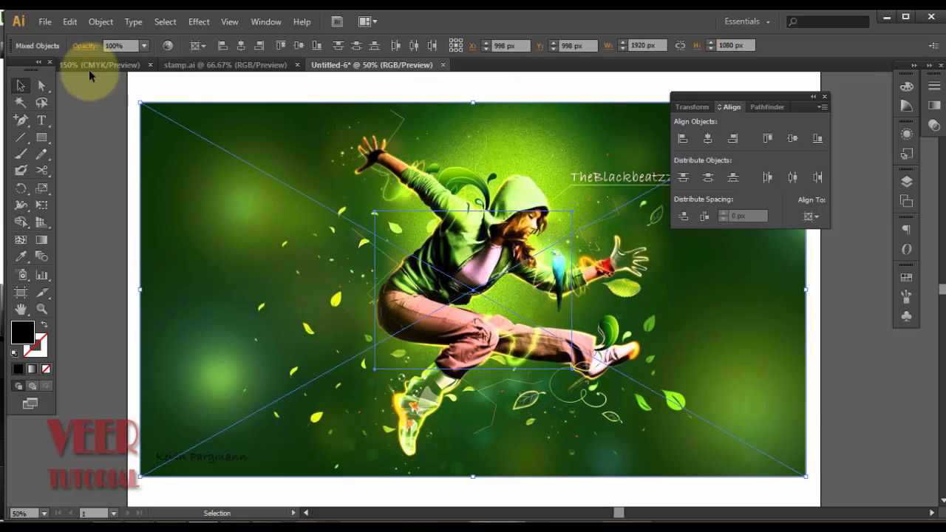
pyautogui.click(101, 23)
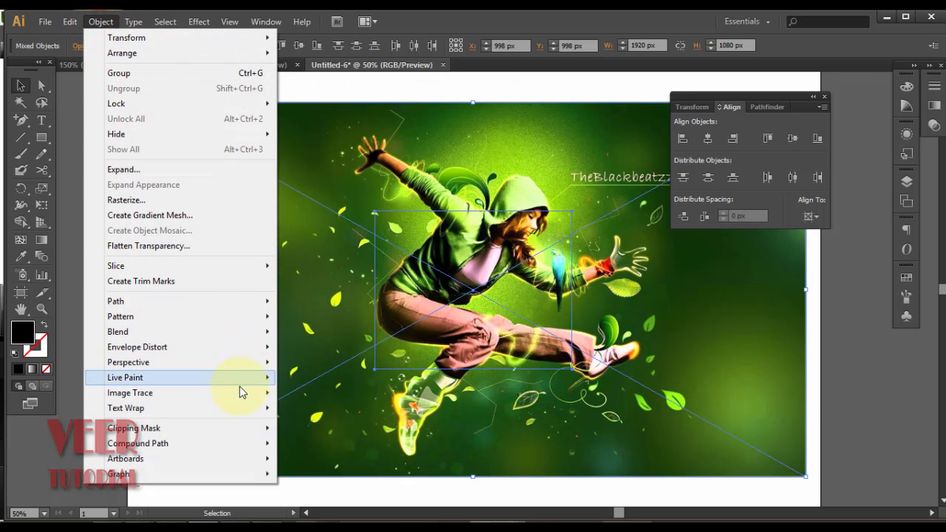
pyautogui.moveTo(233, 433)
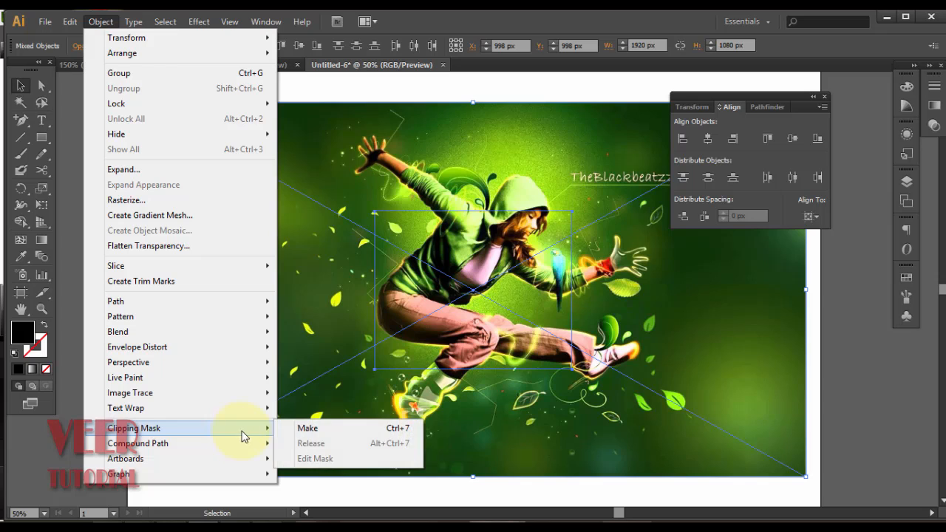
pyautogui.click(308, 431)
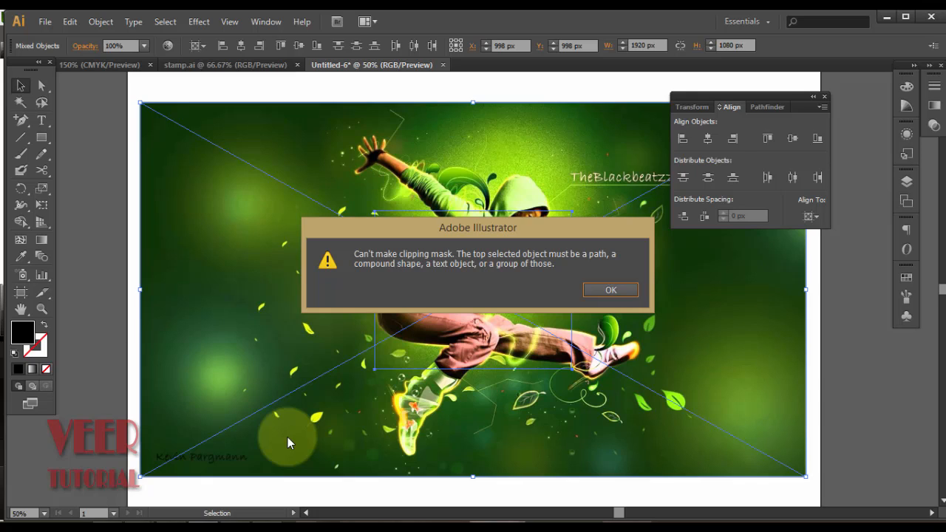
pyautogui.click(604, 291)
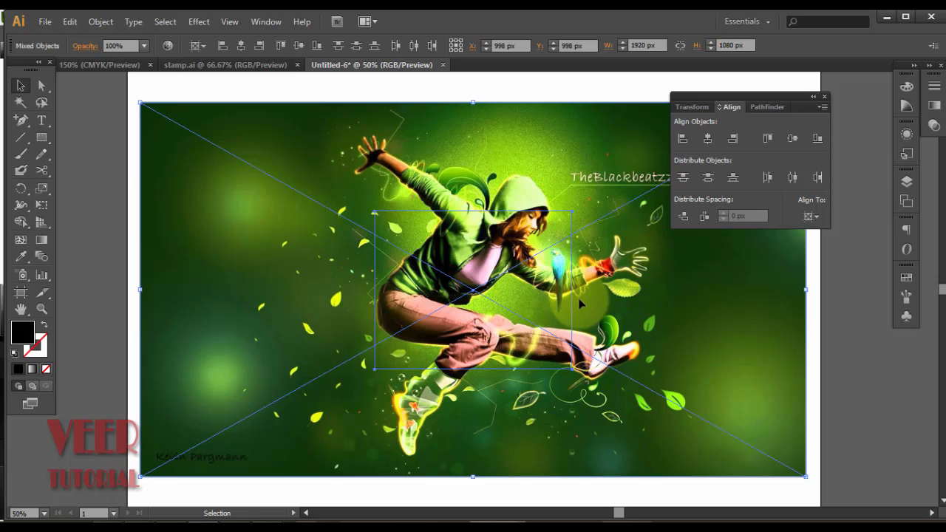
# Send the dance image to the back, behind the black rectangle, and clear the selection
pyautogui.click(374, 90)
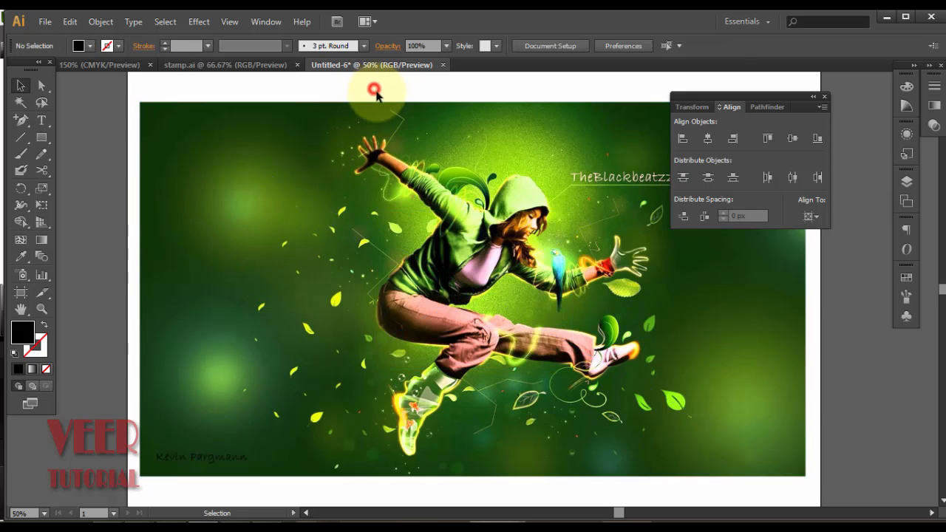
pyautogui.click(383, 155)
pyautogui.rightClick(450, 258)
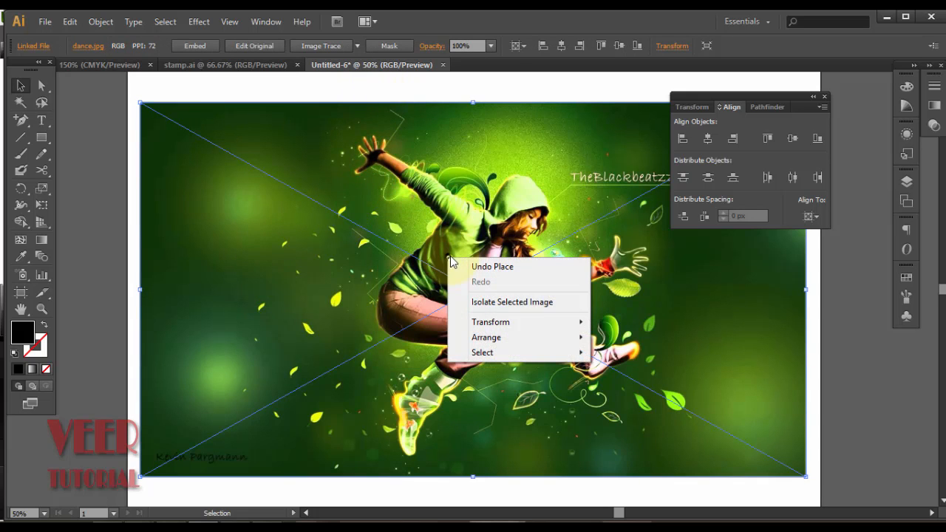
pyautogui.moveTo(556, 338)
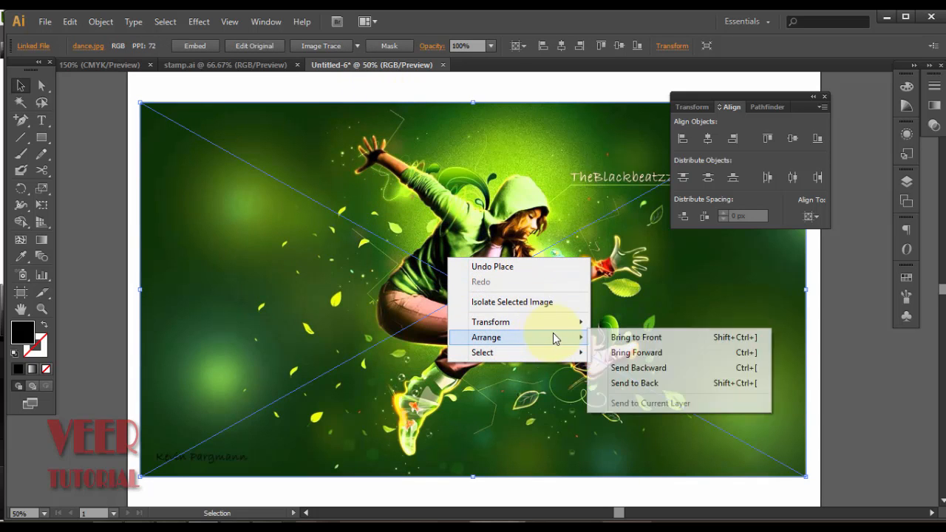
pyautogui.click(634, 383)
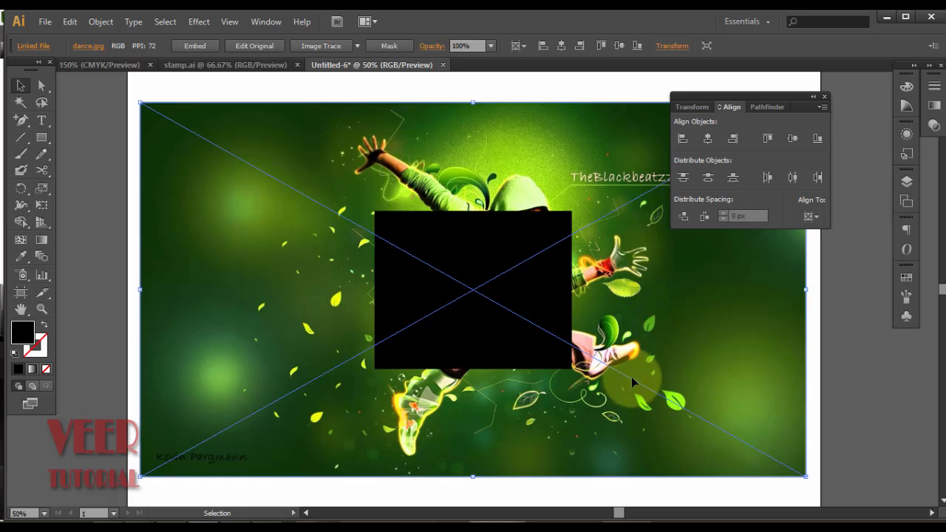
pyautogui.click(808, 356)
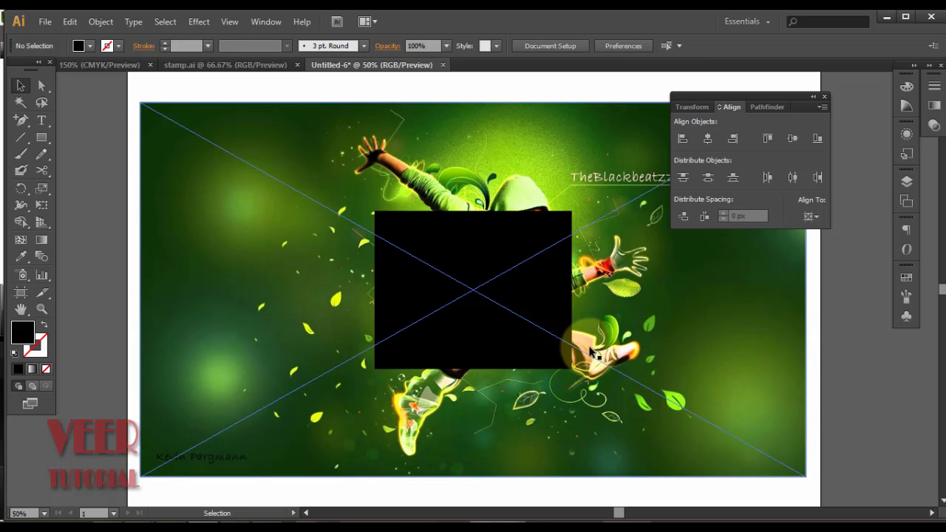
pyautogui.click(365, 80)
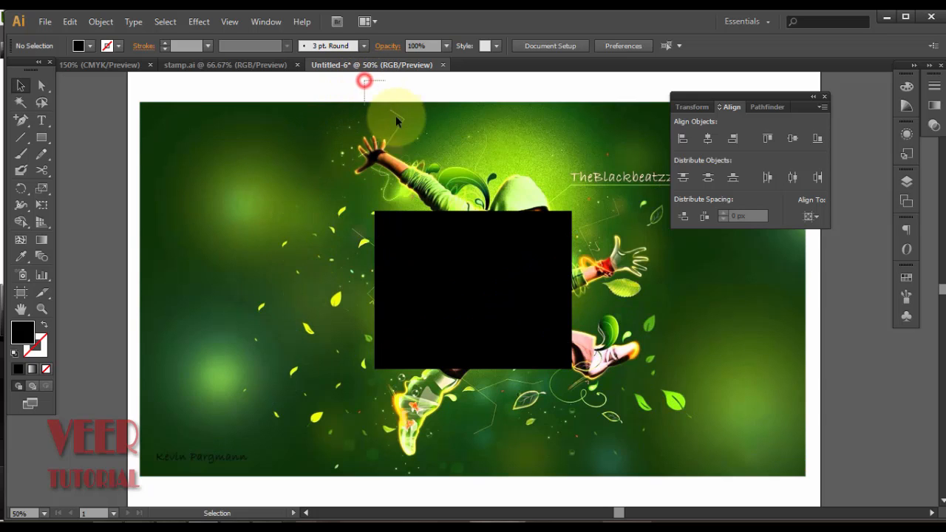
# Select the rectangle together with the dance image and make a clipping mask from them
pyautogui.moveTo(396, 116); pyautogui.dragTo(544, 314)
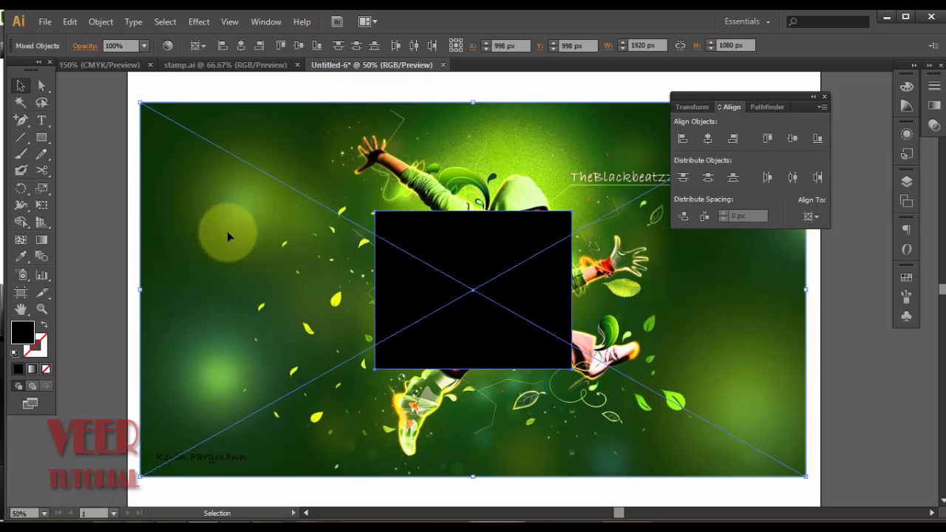
pyautogui.click(98, 22)
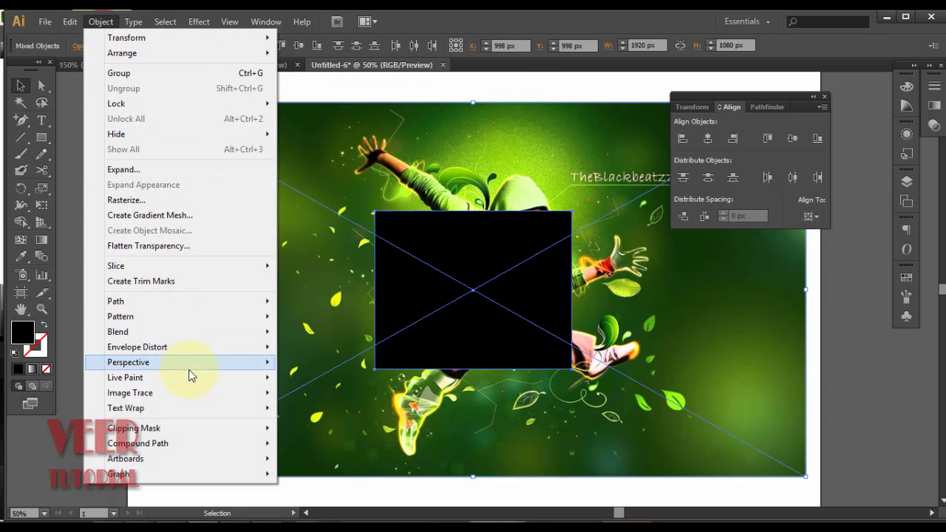
pyautogui.moveTo(197, 430)
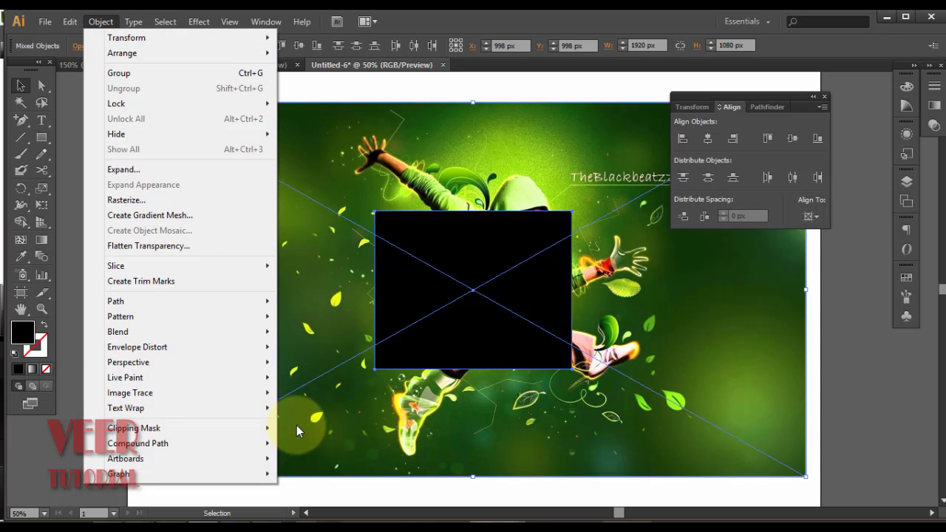
pyautogui.click(303, 428)
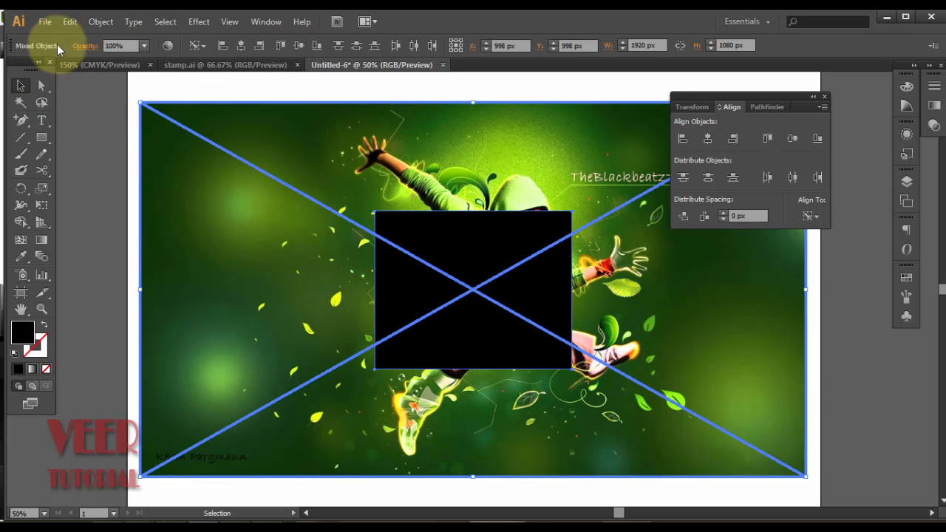
pyautogui.click(99, 22)
pyautogui.moveTo(247, 437)
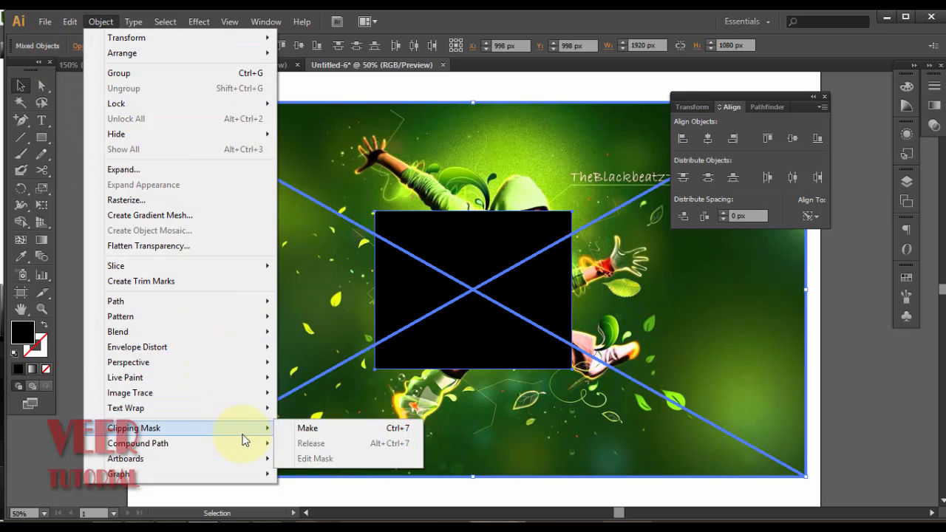
pyautogui.click(306, 429)
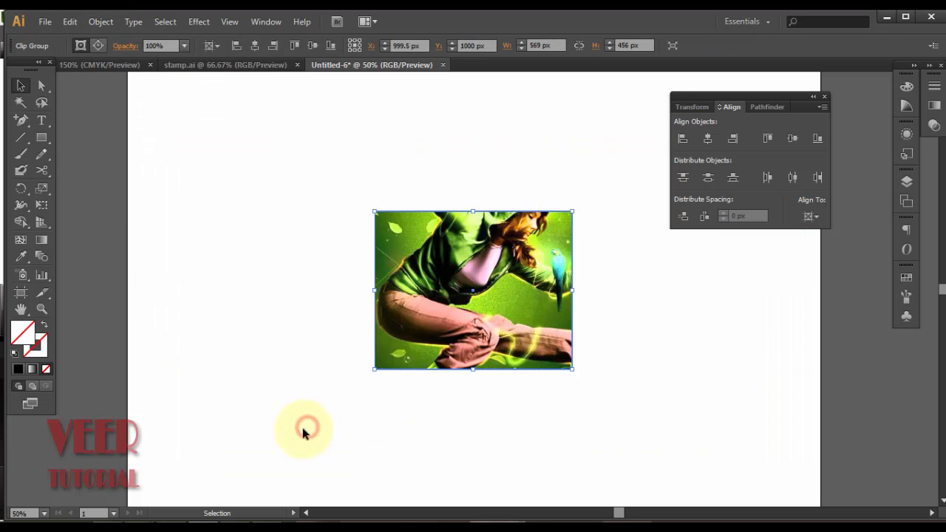
# Move the clipped dance image left and slightly up on the artboard
pyautogui.click(258, 384)
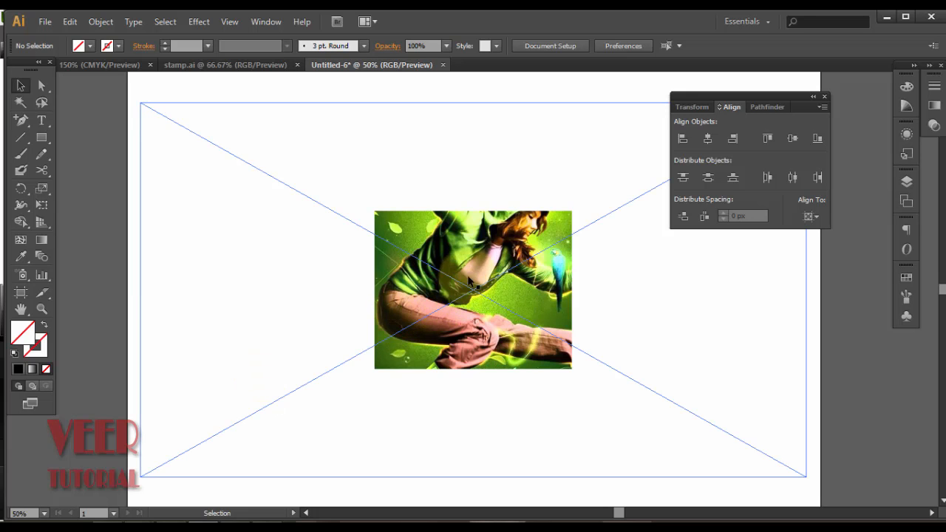
pyautogui.moveTo(492, 255); pyautogui.dragTo(411, 246)
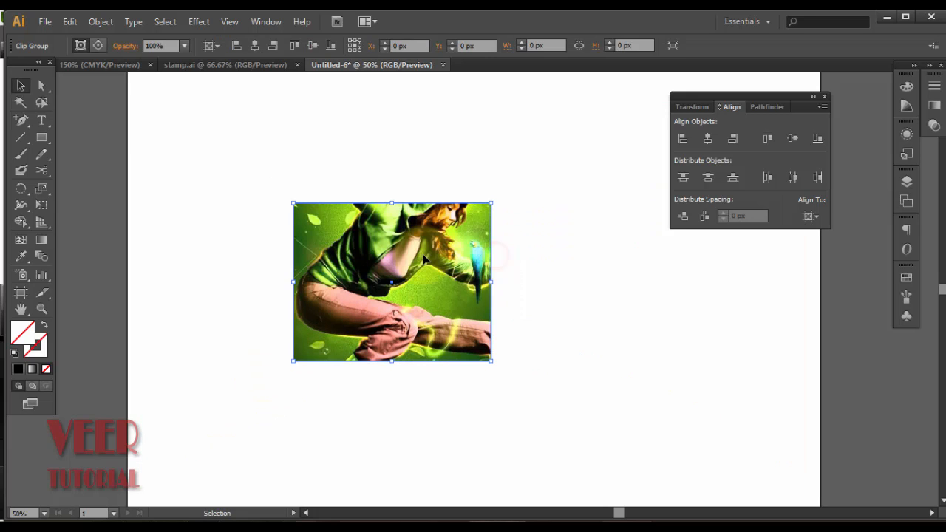
# Move the clipped dance image to the middle of the artboard and clear the selection
pyautogui.moveTo(427, 296); pyautogui.dragTo(516, 238)
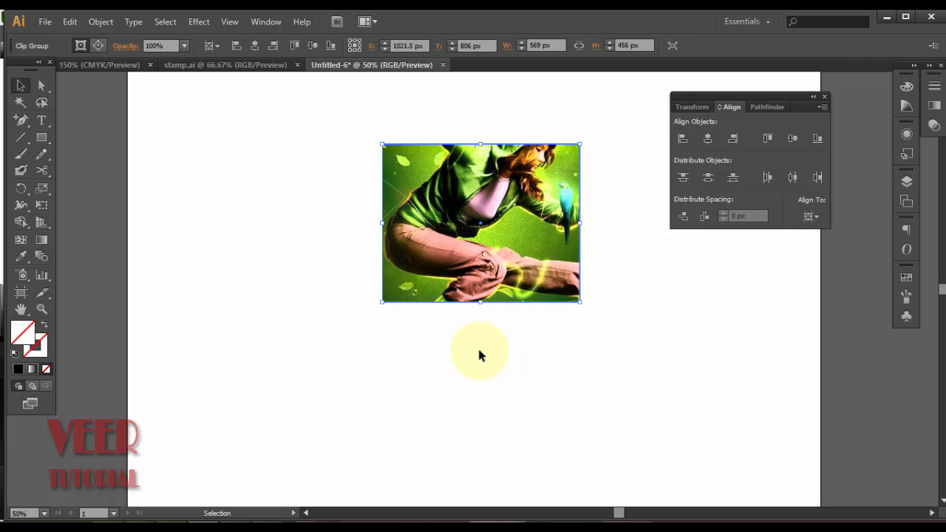
pyautogui.moveTo(477, 261); pyautogui.dragTo(466, 328)
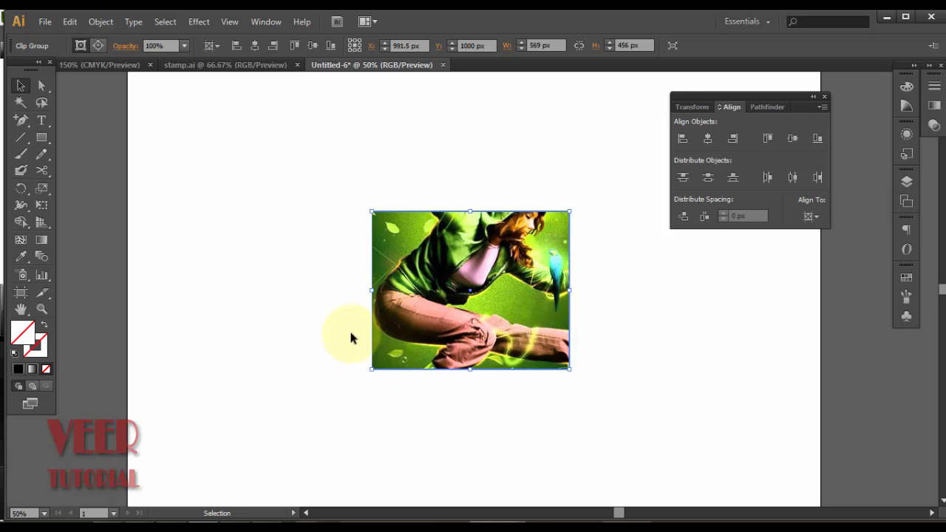
pyautogui.click(252, 245)
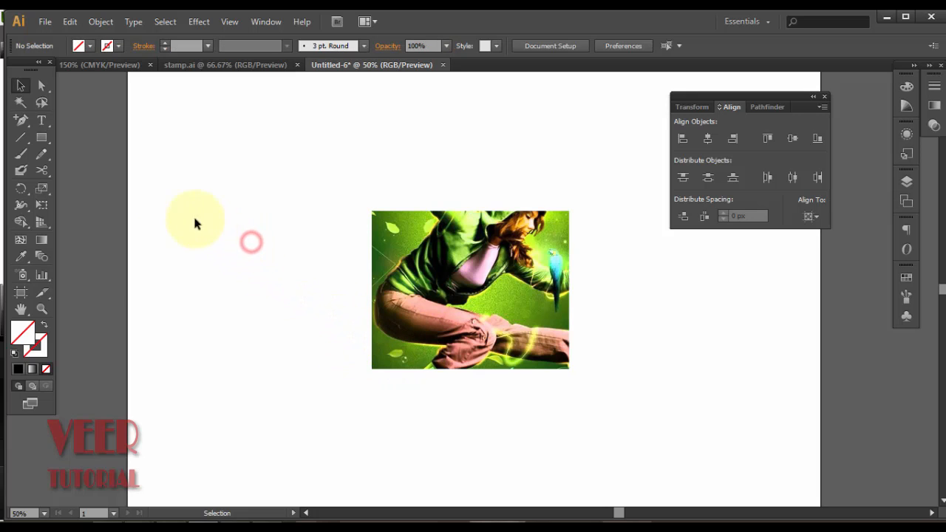
# Directly select only the dance image inside the clipping mask and nudge it slightly left within the frame
pyautogui.click(41, 82)
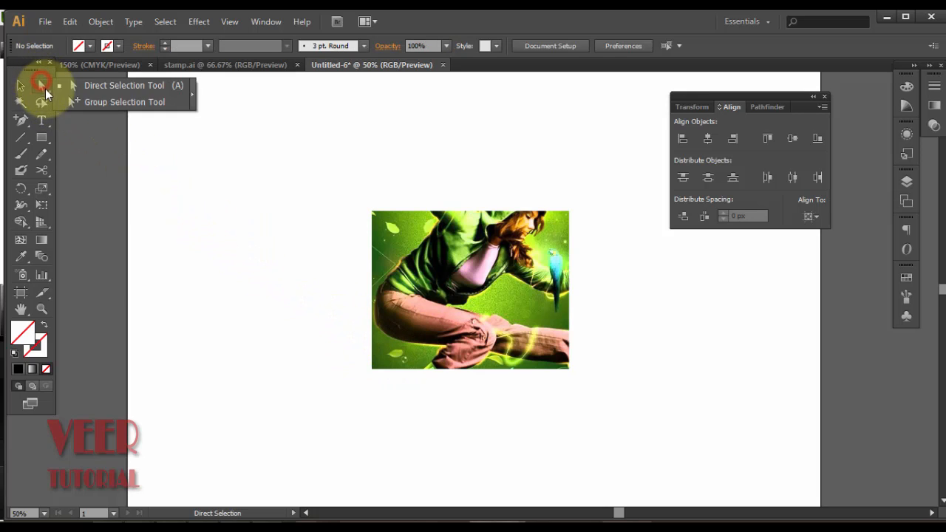
pyautogui.click(139, 86)
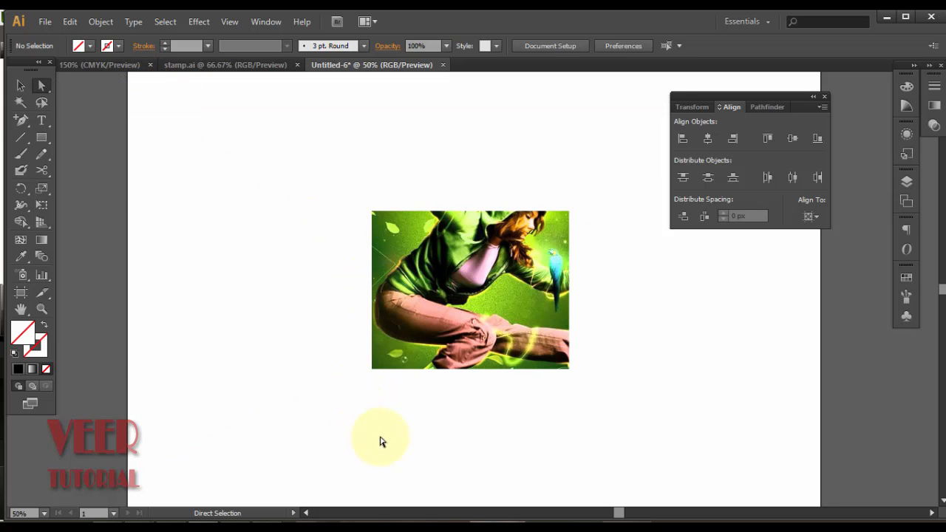
pyautogui.click(446, 337)
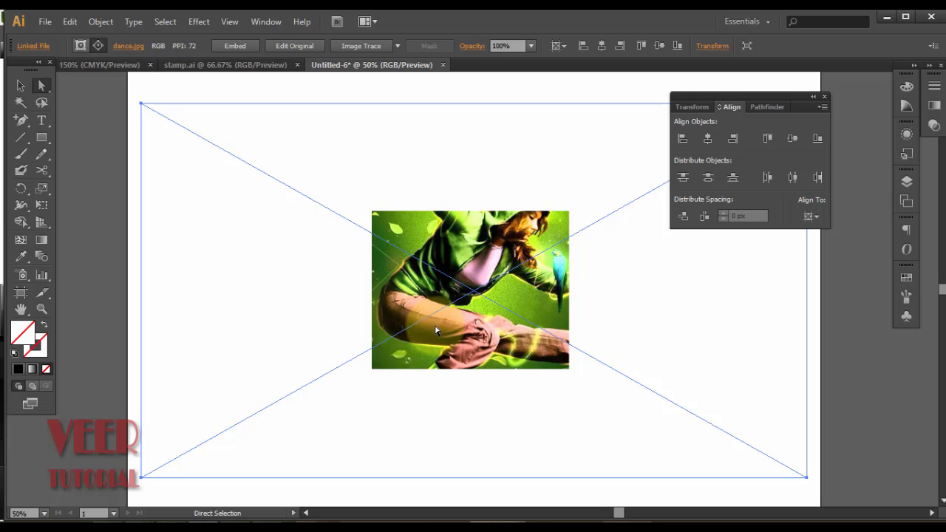
pyautogui.hotkey('shift', 'Left')
pyautogui.hotkey('shift', 'Left')
pyautogui.hotkey('shift', 'Left')
pyautogui.hotkey('shift', 'Left')
pyautogui.hotkey('shift', 'Left')
pyautogui.hotkey('shift', 'Right')
pyautogui.hotkey('shift', 'Right')
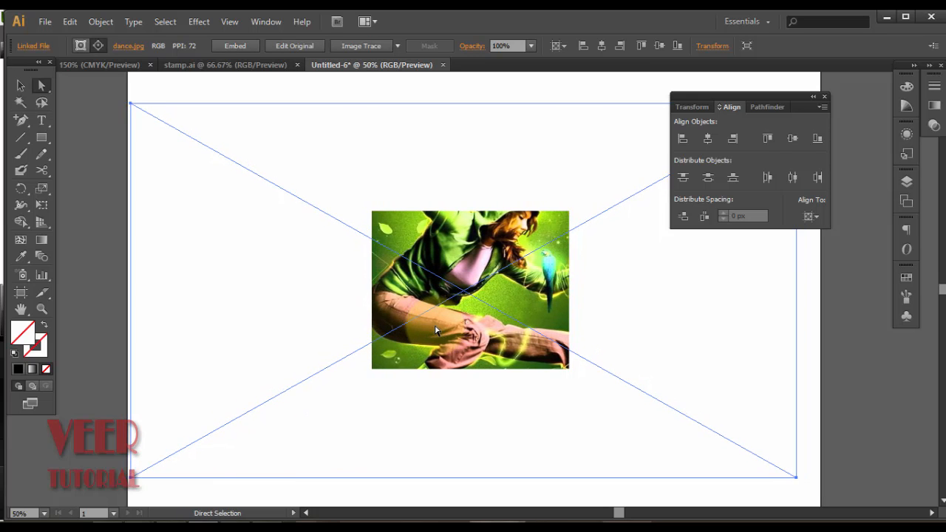
# Reposition the dance image inside its mask to frame the raised hand and upper body, then clear the selection
pyautogui.moveTo(450, 238); pyautogui.dragTo(427, 267)
pyautogui.moveTo(488, 287); pyautogui.dragTo(443, 292)
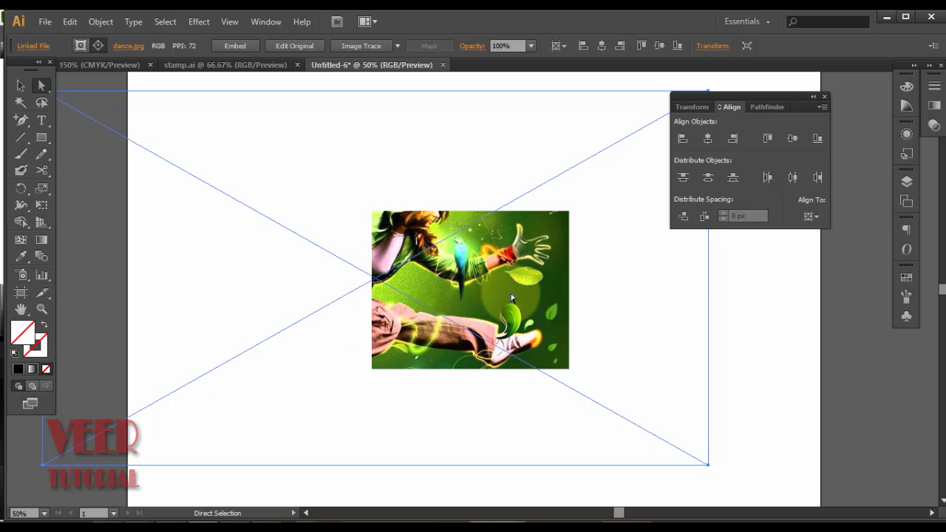
pyautogui.moveTo(512, 296); pyautogui.dragTo(532, 330)
pyautogui.moveTo(453, 295); pyautogui.dragTo(423, 298)
pyautogui.moveTo(482, 321)
pyautogui.mouseDown()
pyautogui.moveTo(465, 295)
pyautogui.moveTo(542, 293)
pyautogui.moveTo(496, 331)
pyautogui.moveTo(473, 319)
pyautogui.moveTo(468, 326)
pyautogui.mouseUp()
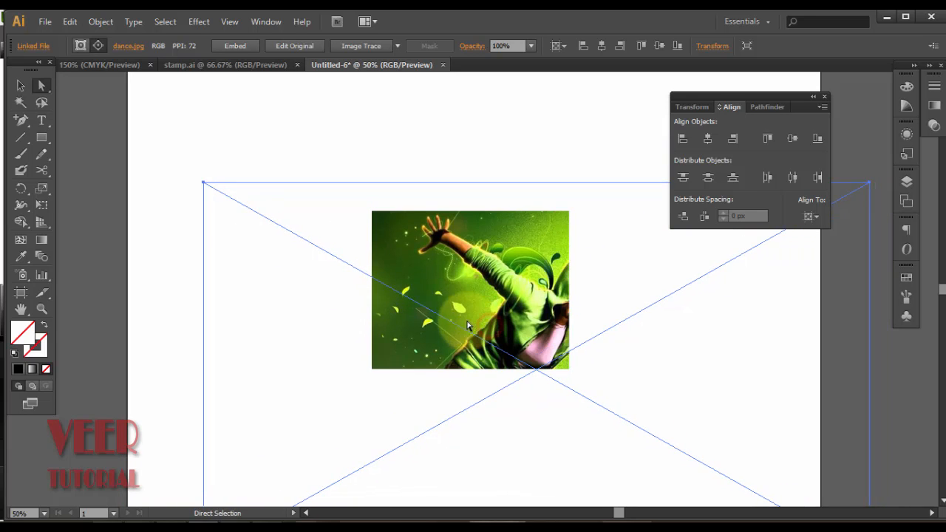
pyautogui.click(359, 154)
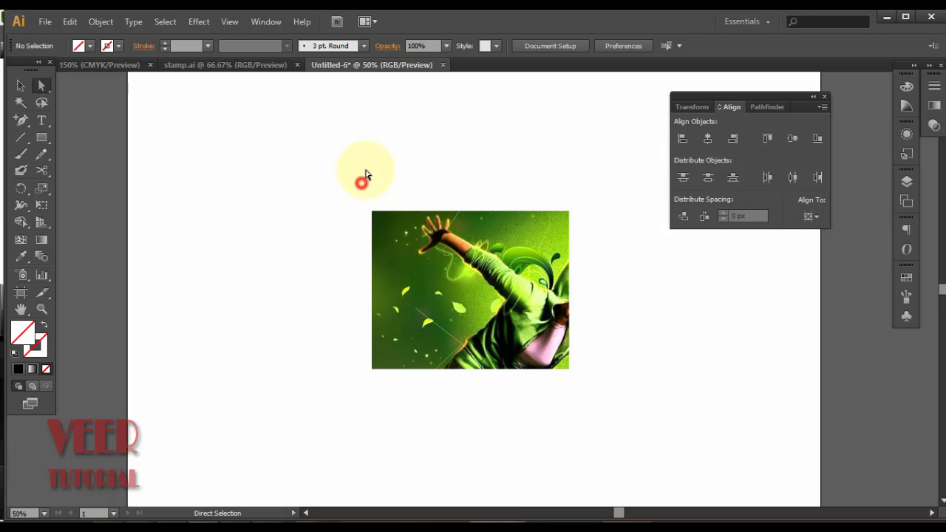
pyautogui.moveTo(380, 150); pyautogui.dragTo(306, 264)
pyautogui.click(99, 22)
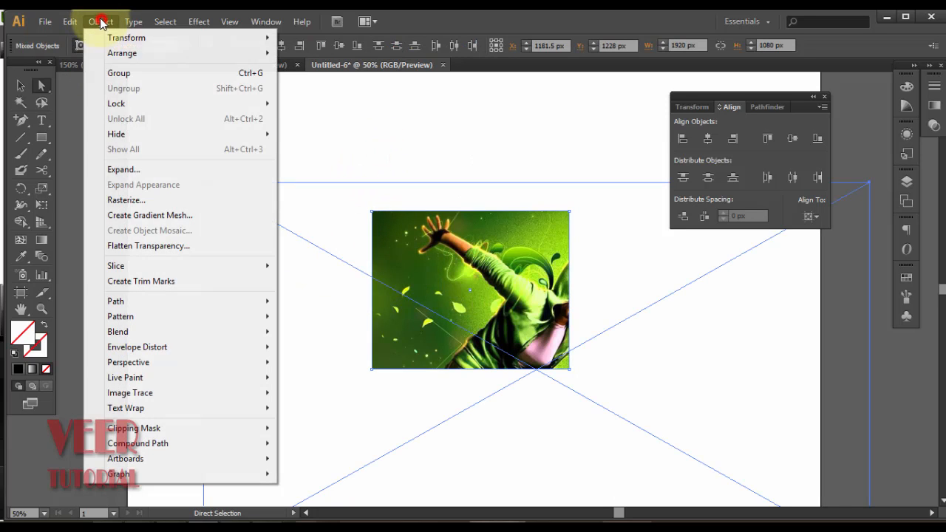
pyautogui.moveTo(255, 430)
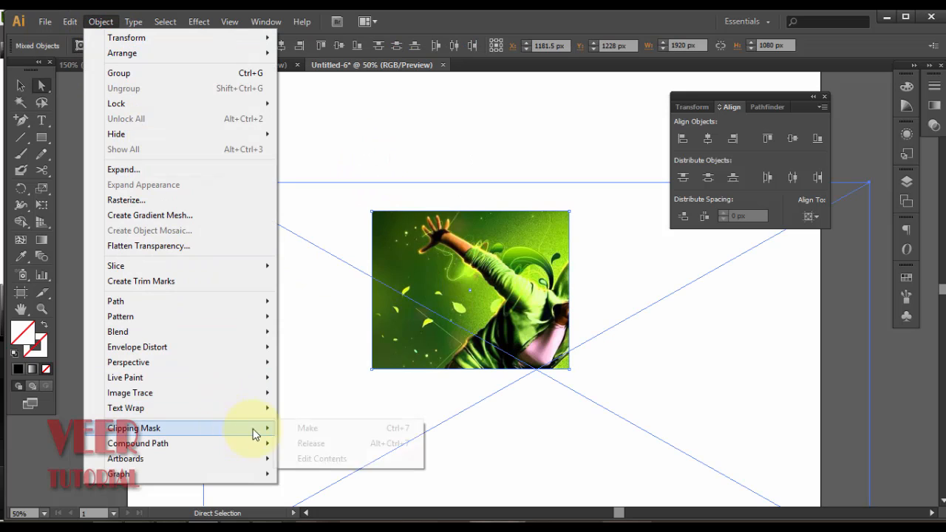
pyautogui.click(352, 148)
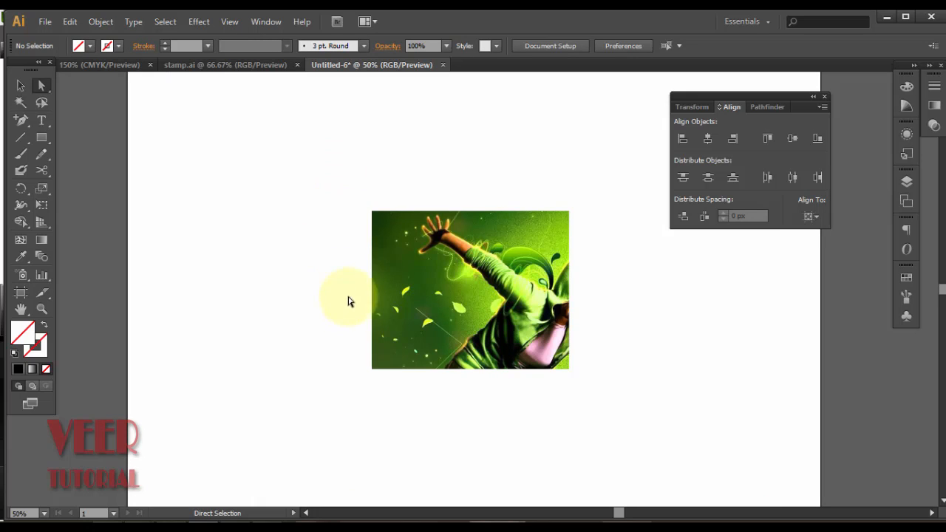
pyautogui.moveTo(331, 182); pyautogui.dragTo(548, 373)
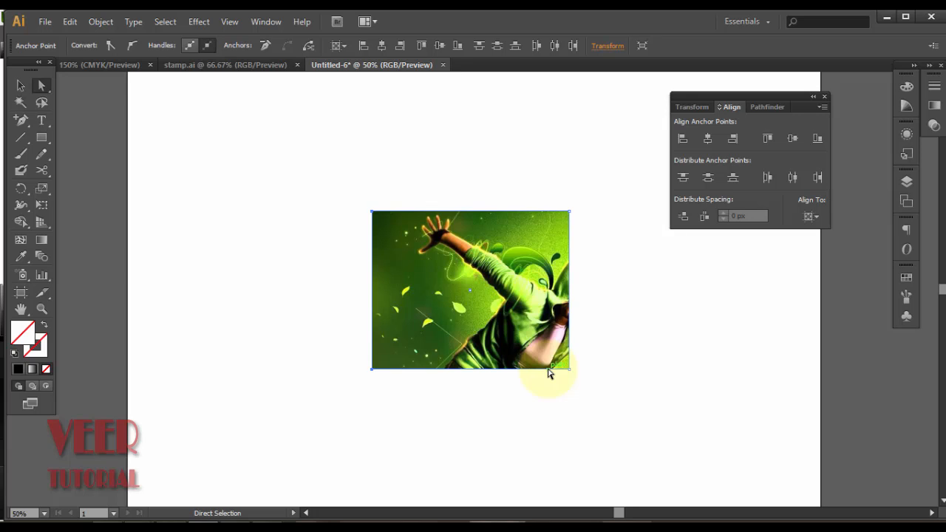
pyautogui.click(295, 305)
# Try to make a clipping mask from the already clipped dance image and its mask rectangle, and clear the selection
pyautogui.moveTo(302, 164); pyautogui.dragTo(512, 367)
pyautogui.rightClick(495, 305)
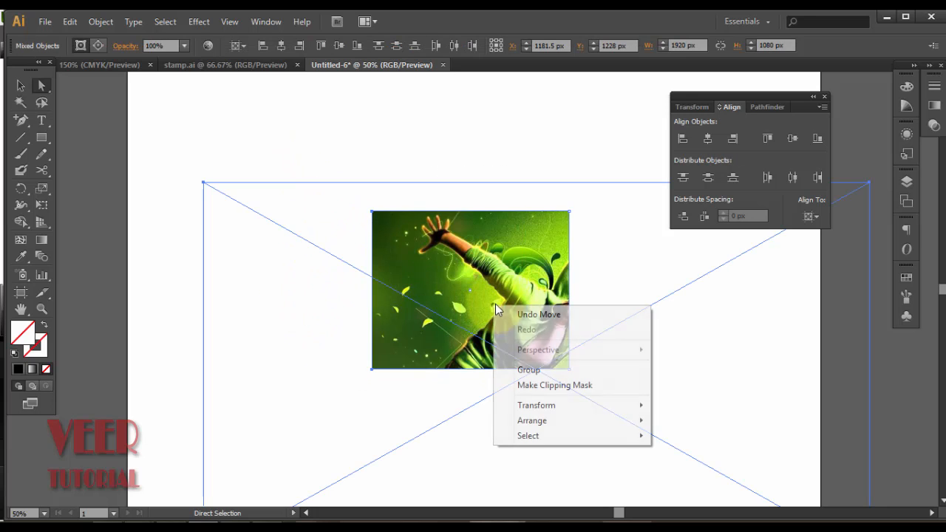
pyautogui.click(543, 386)
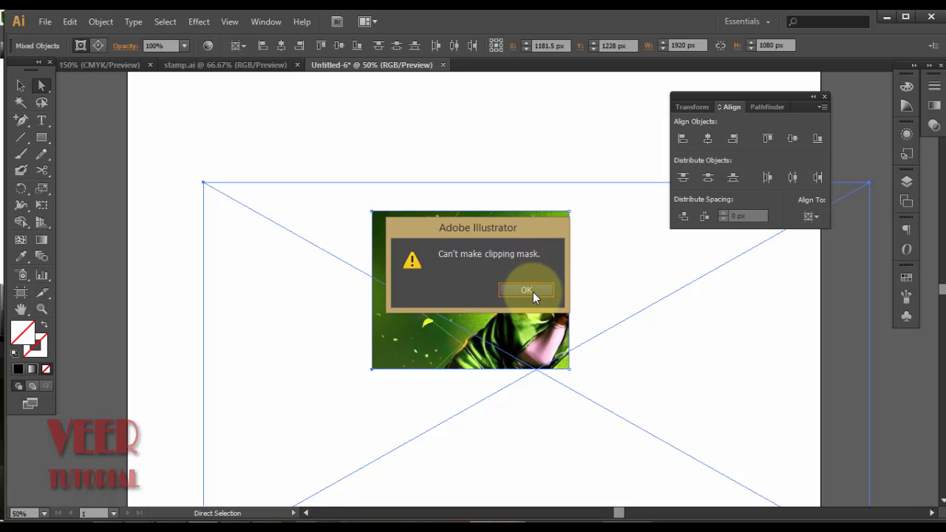
pyautogui.click(536, 293)
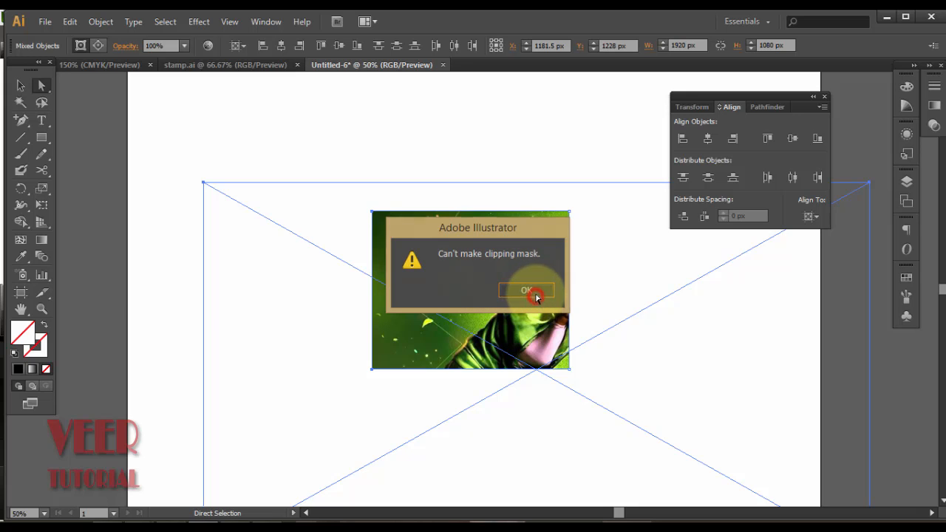
pyautogui.click(469, 146)
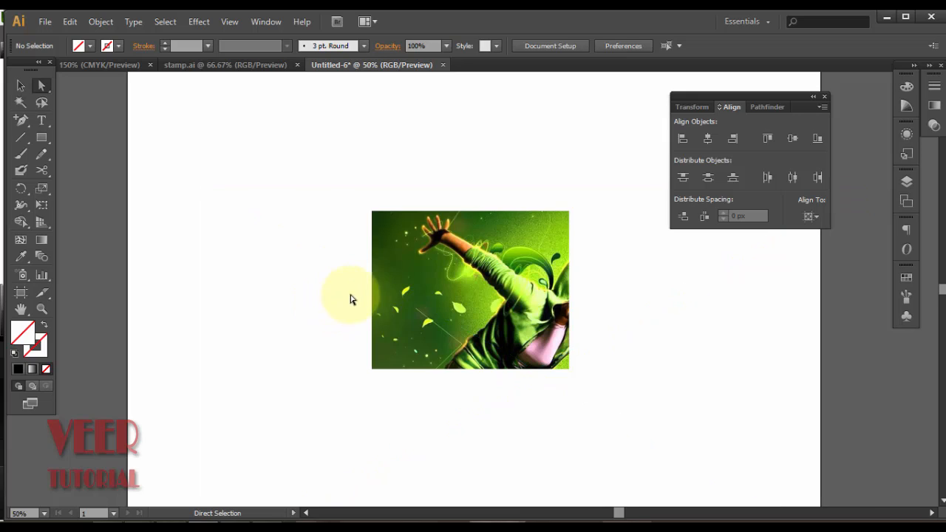
pyautogui.click(453, 268)
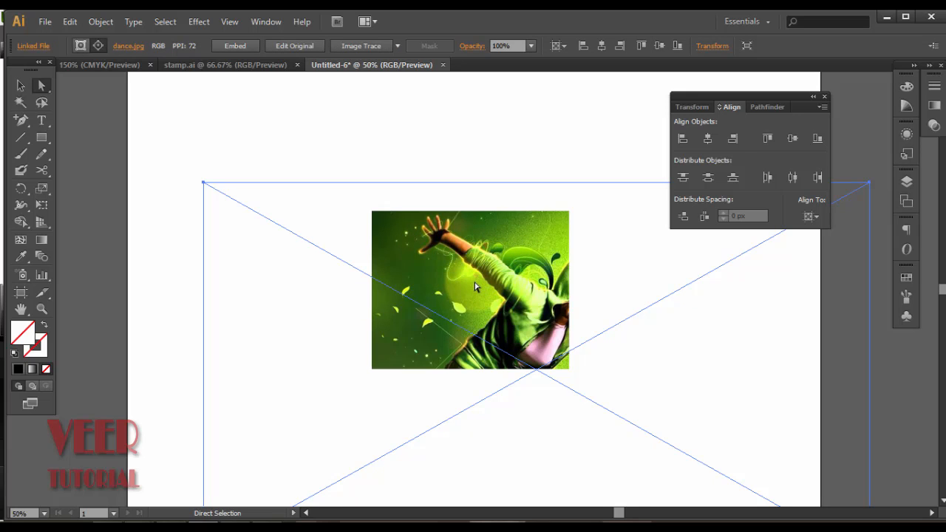
pyautogui.click(96, 23)
pyautogui.moveTo(234, 432)
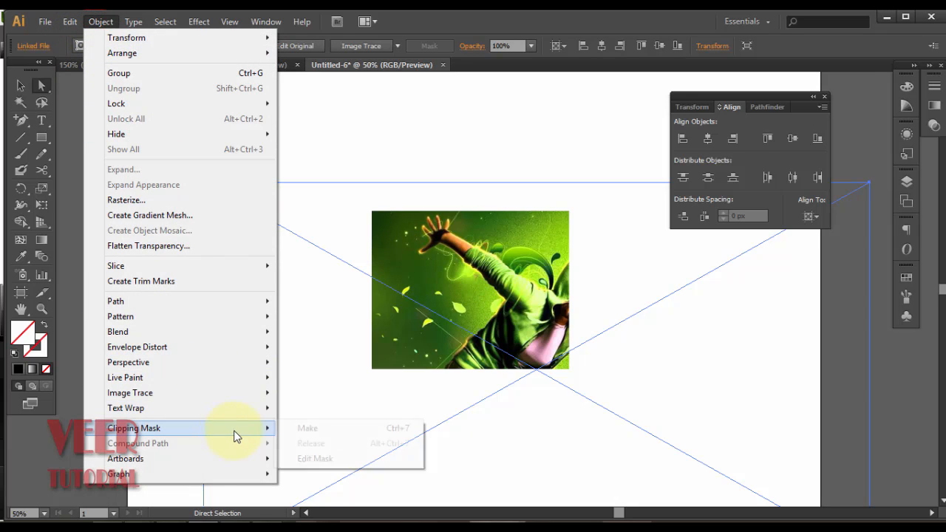
pyautogui.click(363, 136)
# Select the dance image together with its mask rectangle, release the clipping mask, and clear the selection
pyautogui.moveTo(370, 125); pyautogui.dragTo(453, 339)
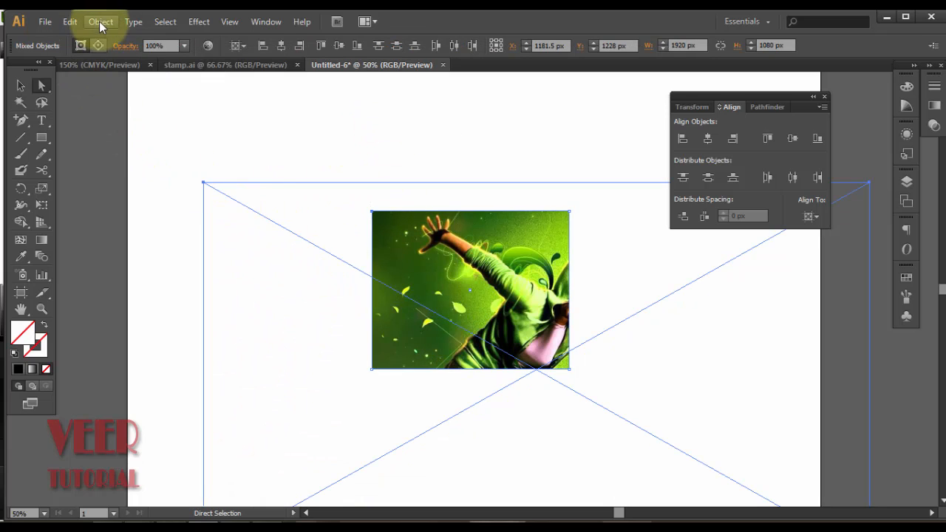
pyautogui.click(102, 23)
pyautogui.moveTo(246, 435)
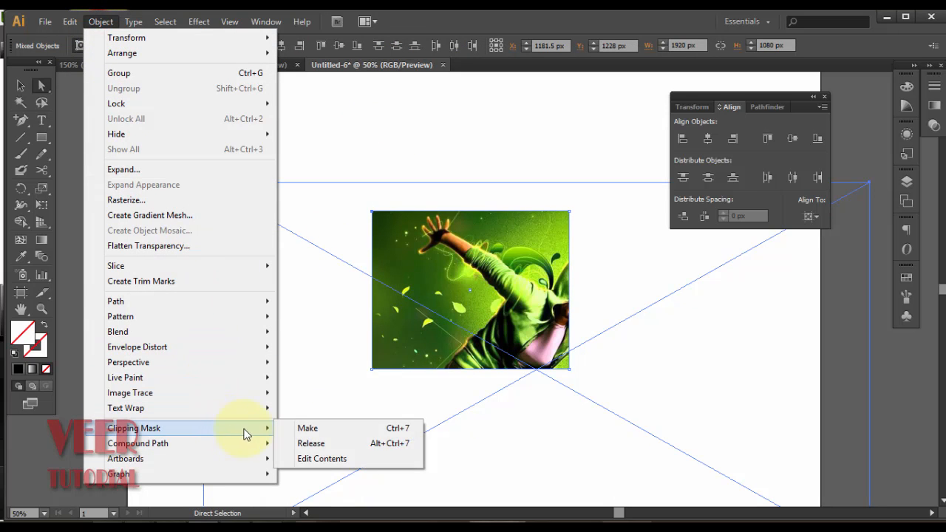
pyautogui.click(324, 445)
pyautogui.click(293, 148)
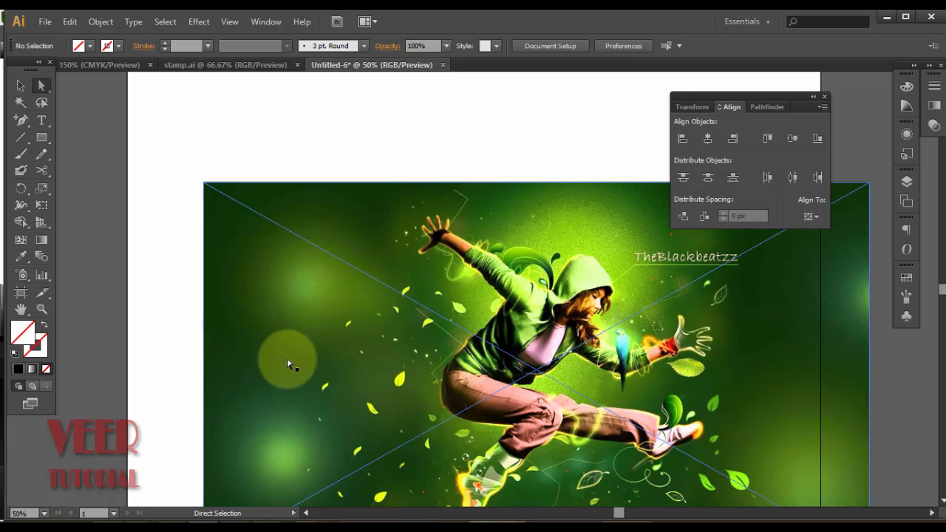
pyautogui.click(255, 531)
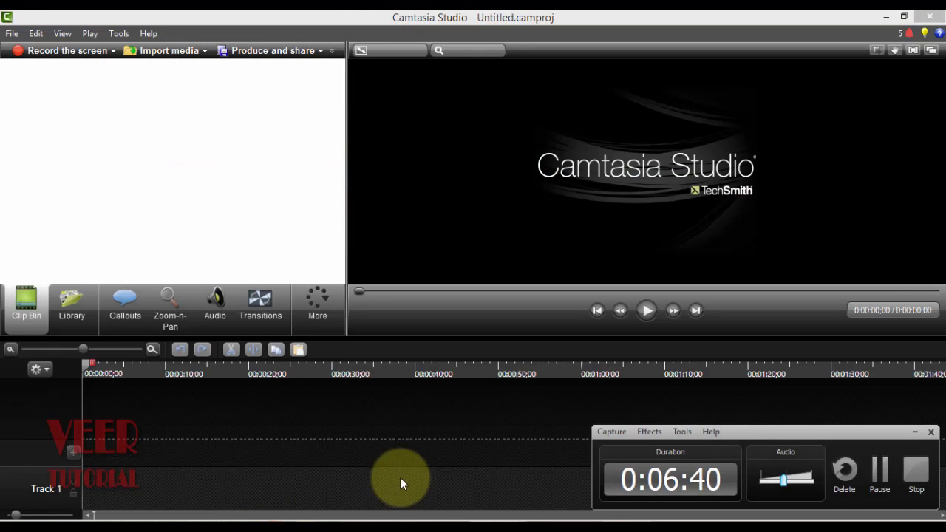